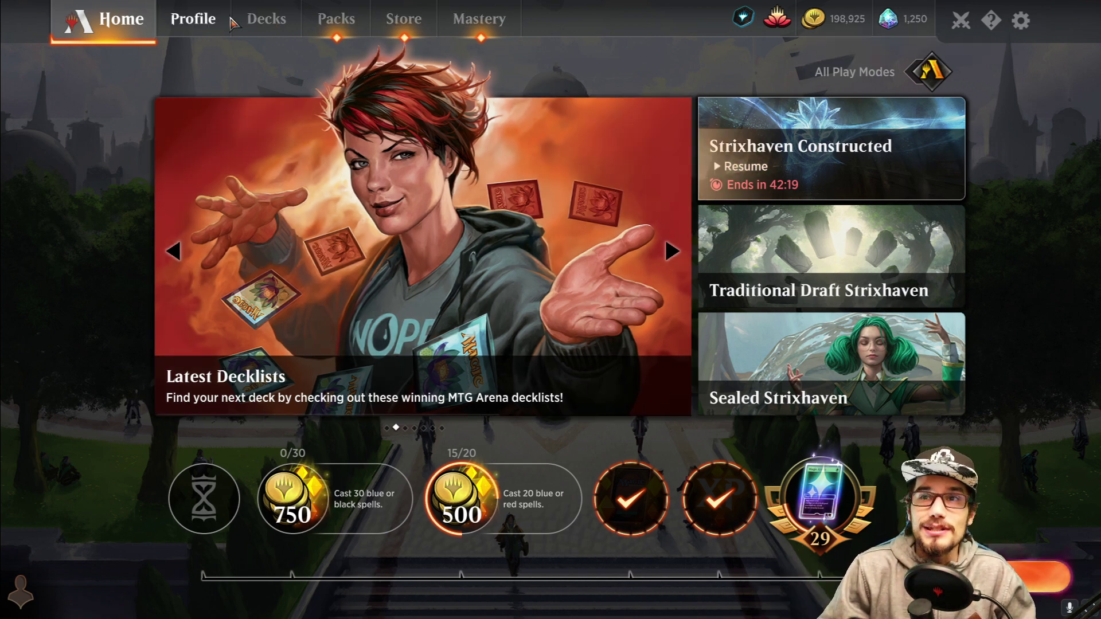
Step: Switch to the Profile page and bring up the Options menu from the gear icon
{"action": "left_click", "coordinate": [207, 18]}
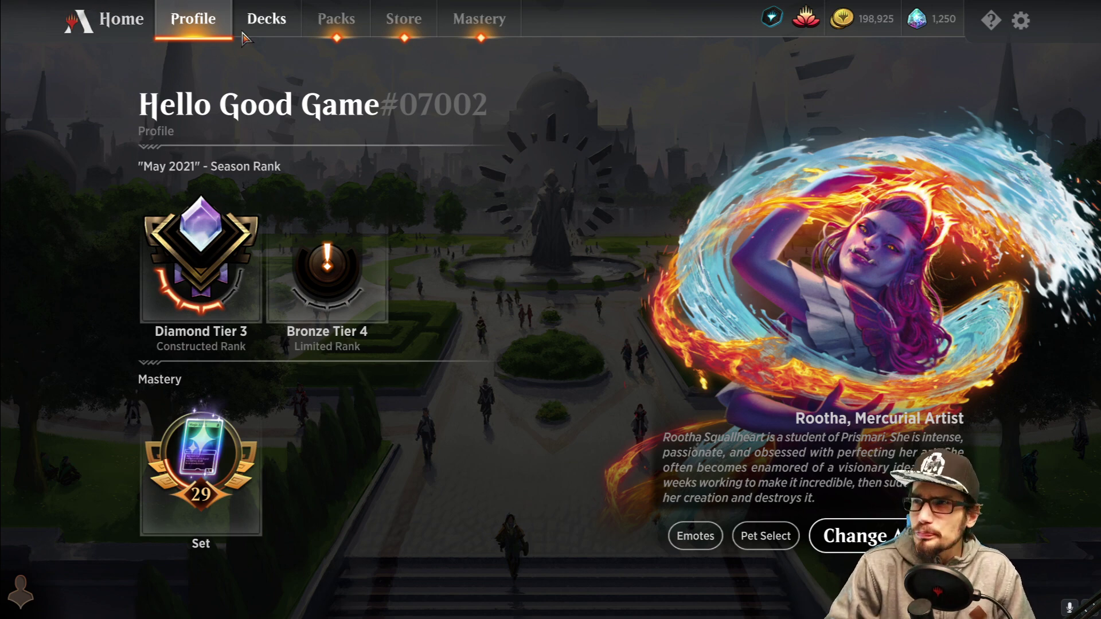
{"action": "left_click", "coordinate": [1019, 20]}
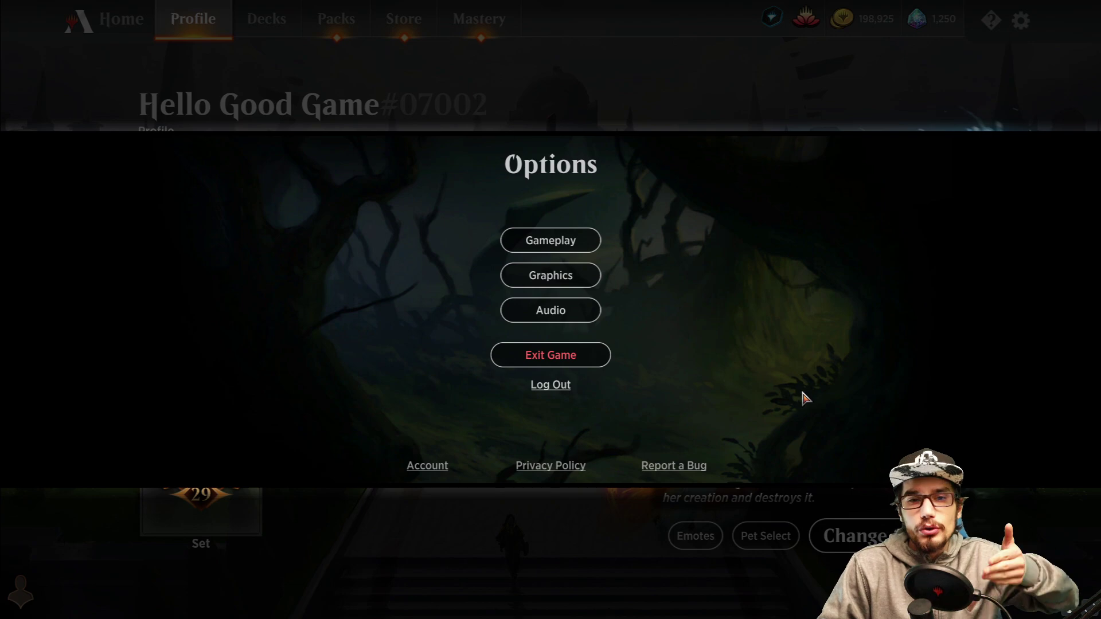
Step: Open Report a Bug from Options, capture a game log, and hide the Issue Reports folder
{"action": "left_click", "coordinate": [704, 465]}
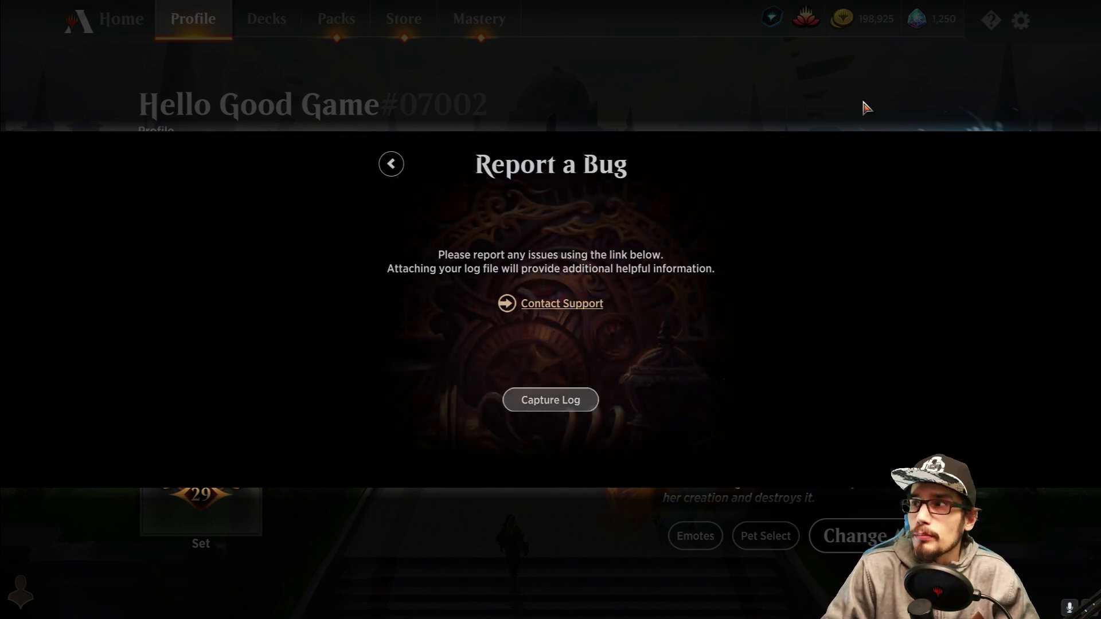
{"action": "key", "text": "Escape"}
{"action": "left_click", "coordinate": [1023, 23]}
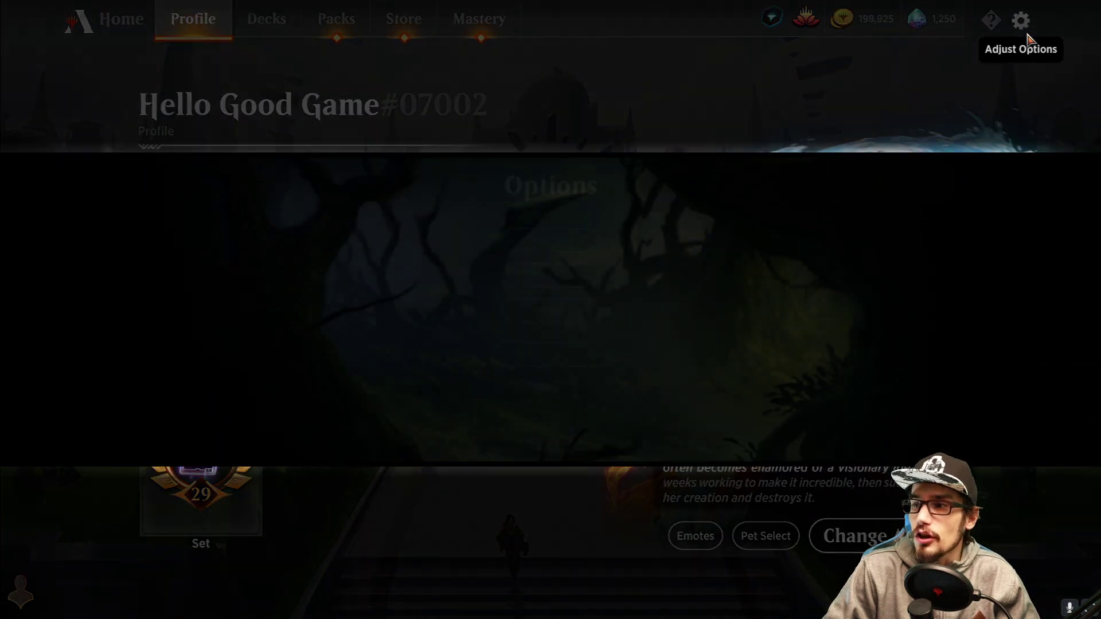
{"action": "left_click", "coordinate": [674, 467]}
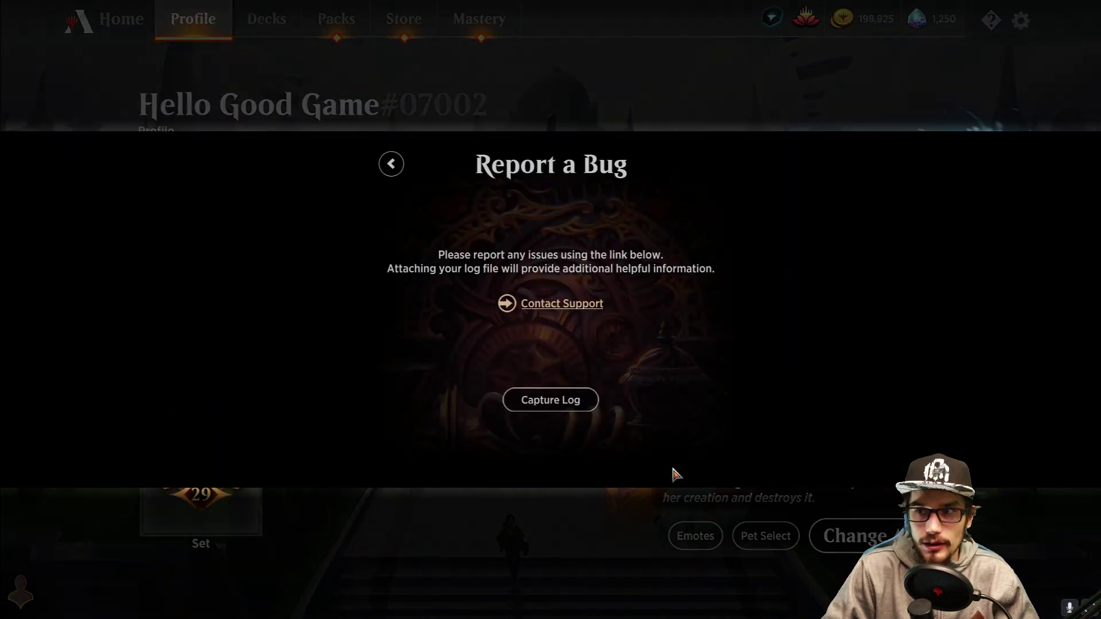
{"action": "left_click", "coordinate": [552, 404]}
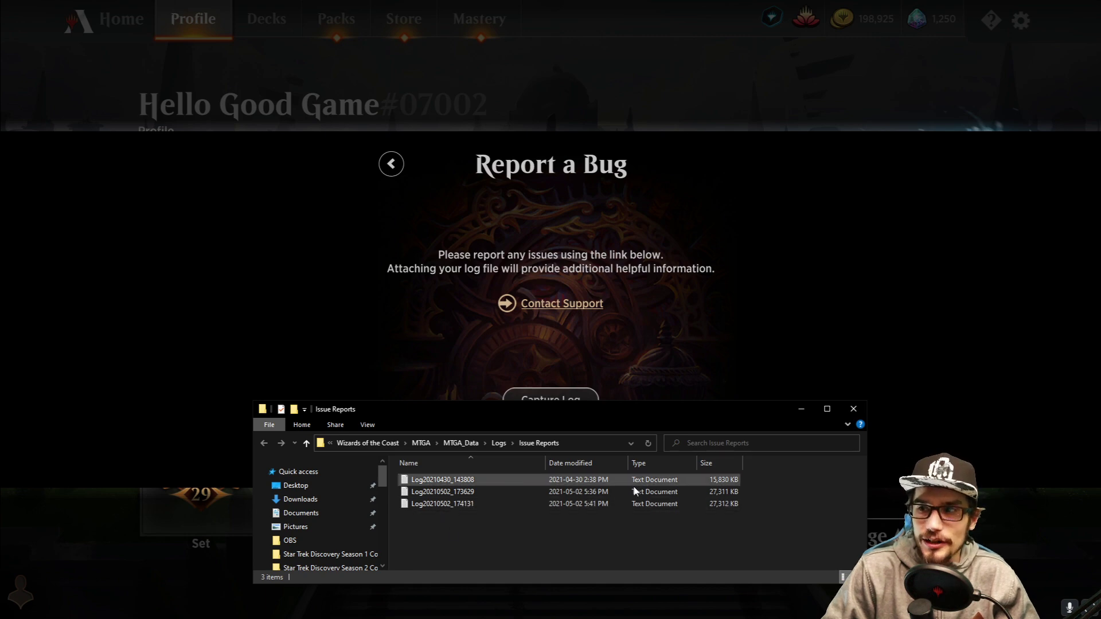
{"action": "left_click", "coordinate": [797, 409]}
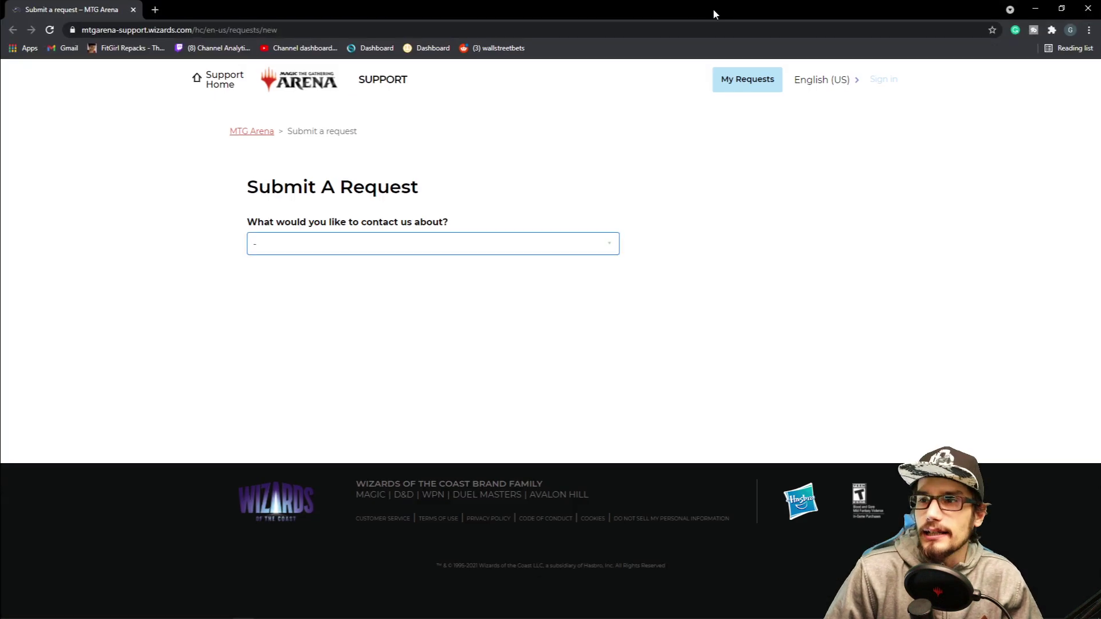
Step: Choose 'Report a bug or submit feedback' as the contact topic
{"action": "left_click", "coordinate": [363, 246]}
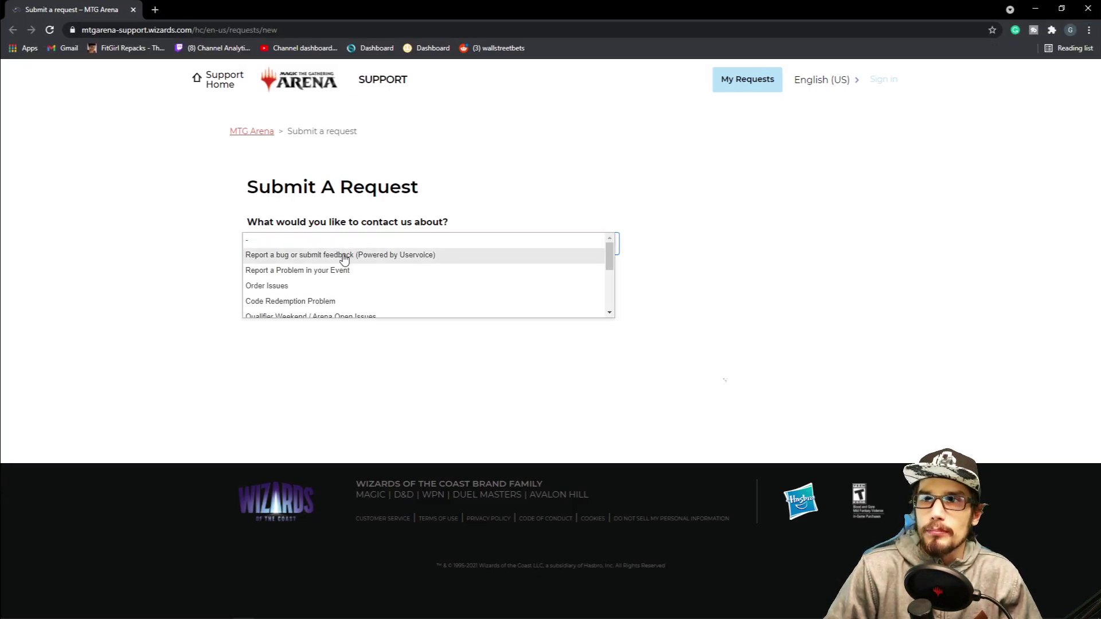
{"action": "left_click", "coordinate": [336, 255]}
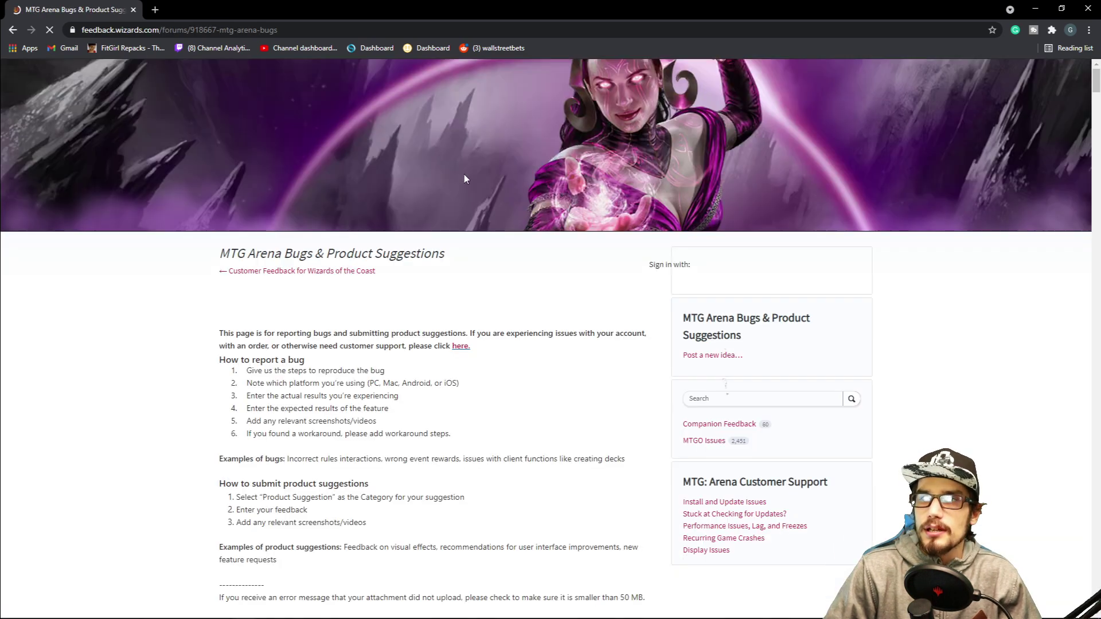
{"action": "left_click_drag", "start_coordinate": [1095, 90], "coordinate": [1097, 99]}
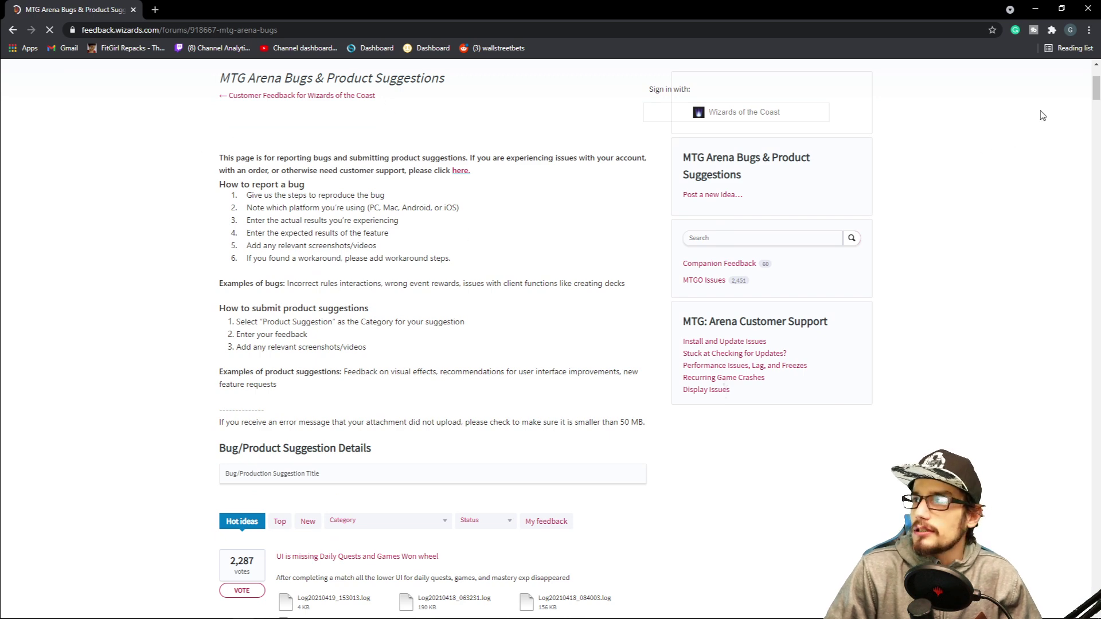
{"action": "left_click_drag", "start_coordinate": [1096, 92], "coordinate": [1093, 120]}
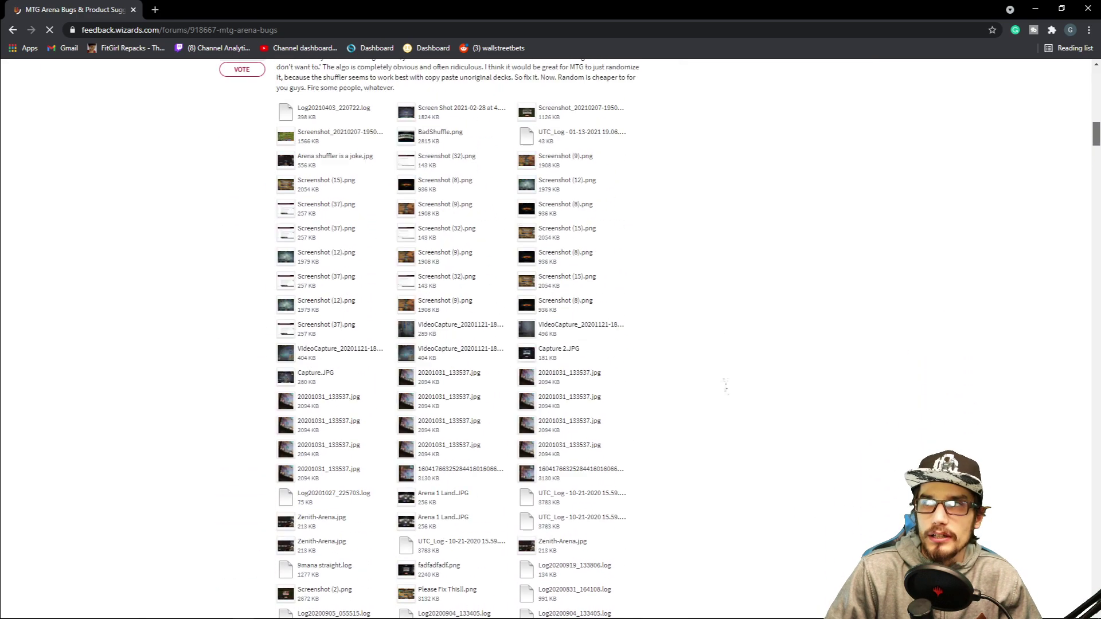
{"action": "left_click_drag", "start_coordinate": [1092, 121], "coordinate": [1094, 93]}
{"action": "scroll", "coordinate": [242, 419], "scroll_direction": "down", "scroll_amount": 2}
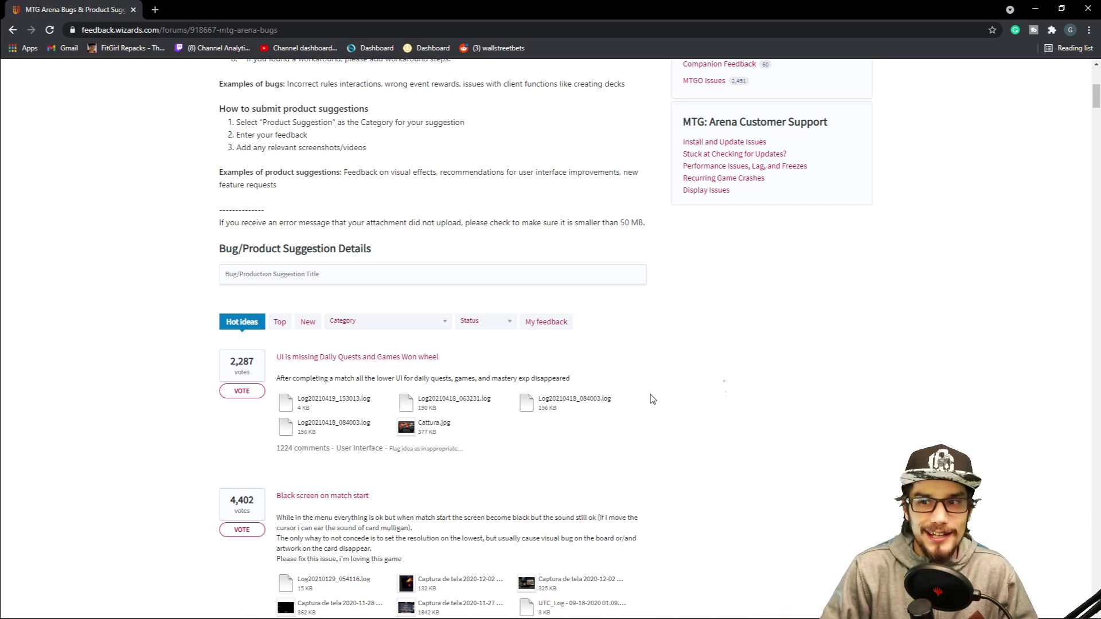
{"action": "scroll", "coordinate": [695, 384], "scroll_direction": "up", "scroll_amount": 1}
{"action": "scroll", "coordinate": [695, 384], "scroll_direction": "up", "scroll_amount": 3}
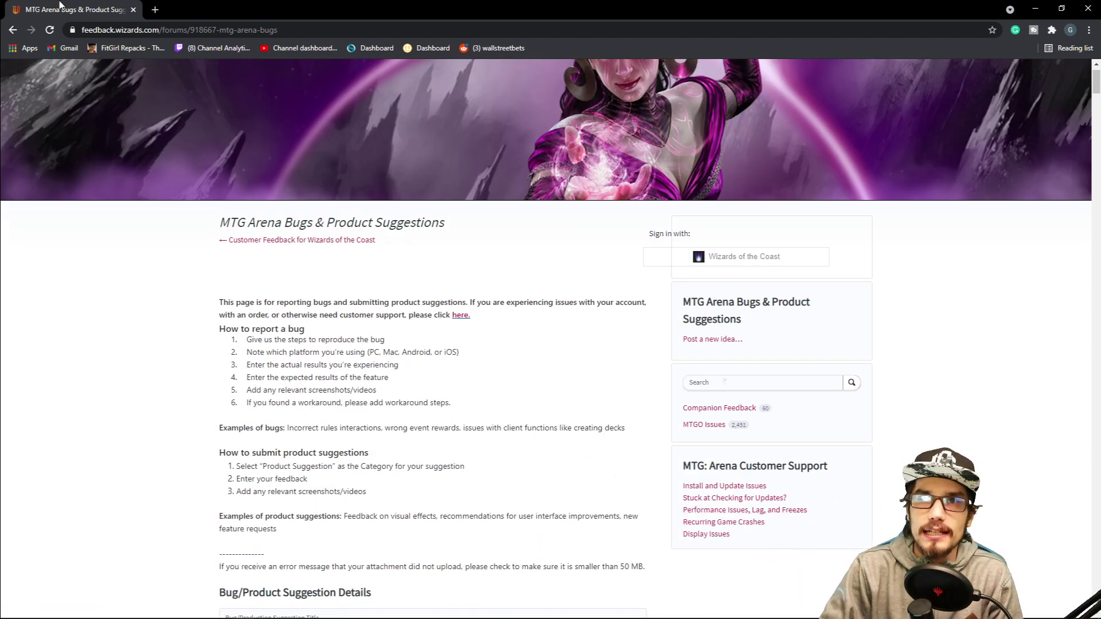
Step: Go back to the request page and choose 'Technical Troubleshooting' as the contact topic
{"action": "left_click", "coordinate": [13, 30]}
{"action": "left_click", "coordinate": [368, 236]}
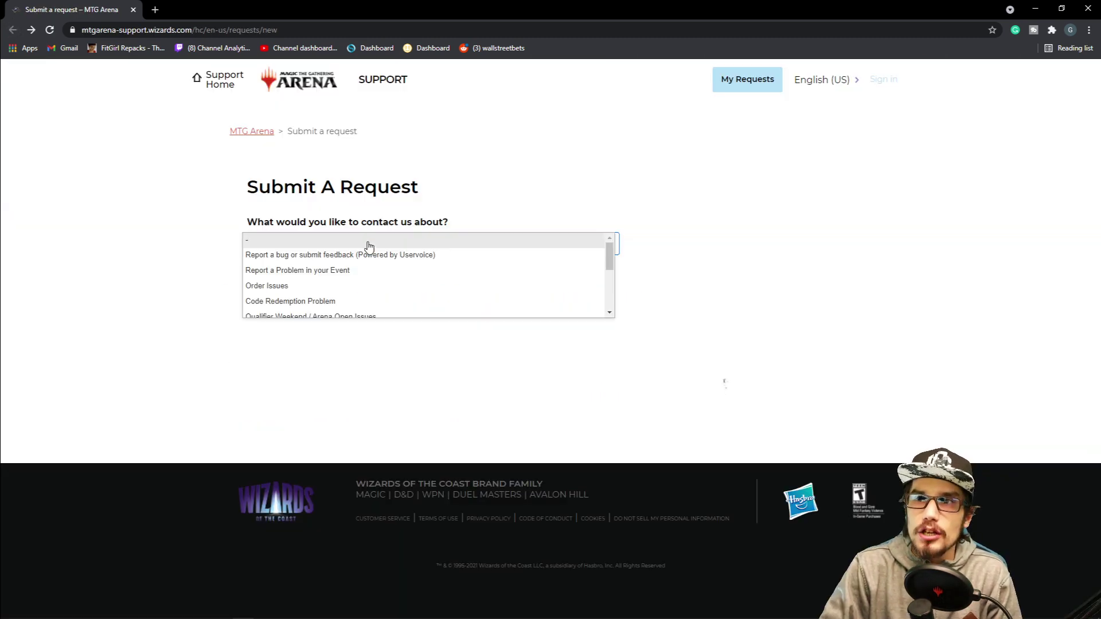
{"action": "scroll", "coordinate": [368, 248], "scroll_direction": "down", "scroll_amount": 2}
{"action": "scroll", "coordinate": [369, 249], "scroll_direction": "down", "scroll_amount": 3}
{"action": "left_click", "coordinate": [307, 315]}
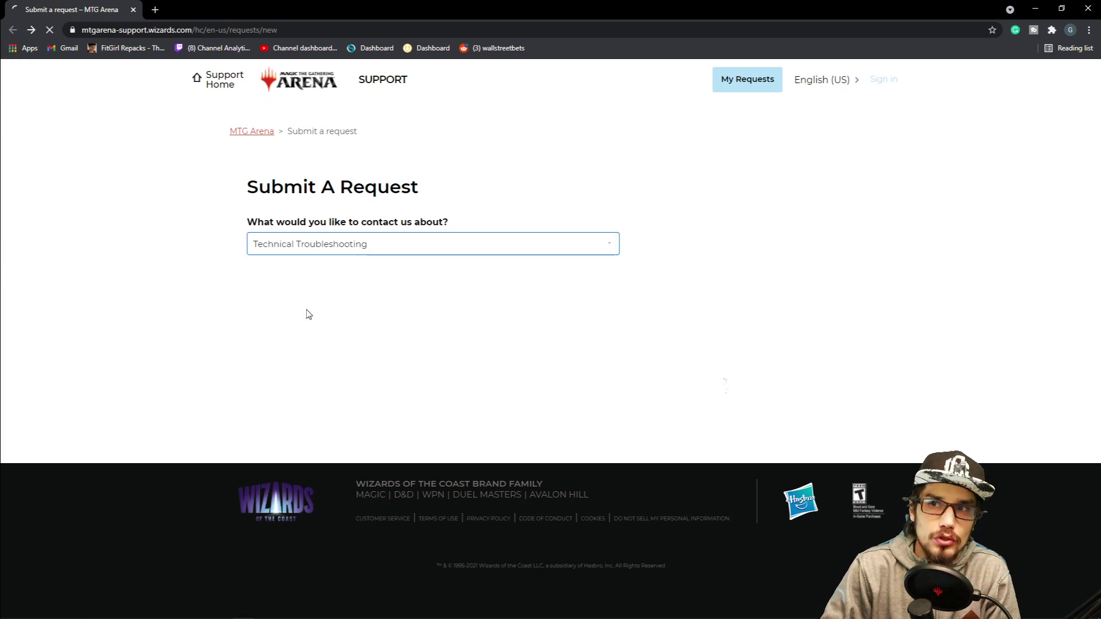
{"action": "scroll", "coordinate": [352, 338], "scroll_direction": "down", "scroll_amount": 1}
{"action": "scroll", "coordinate": [353, 338], "scroll_direction": "down", "scroll_amount": 3}
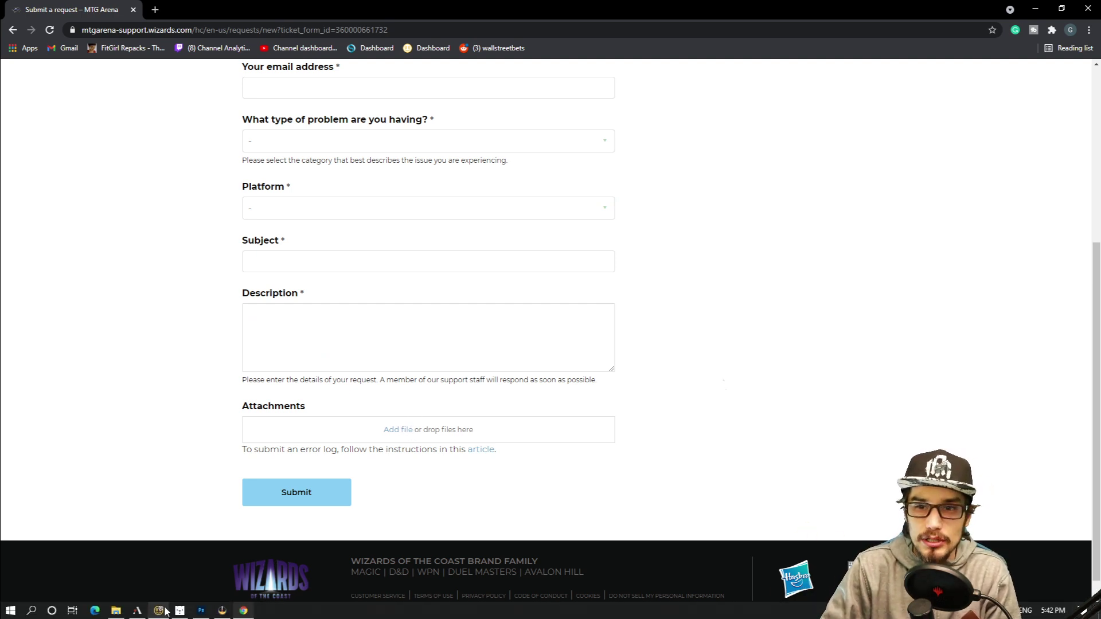
Step: Check the running game, then return to the support form in the browser
{"action": "left_click", "coordinate": [166, 609]}
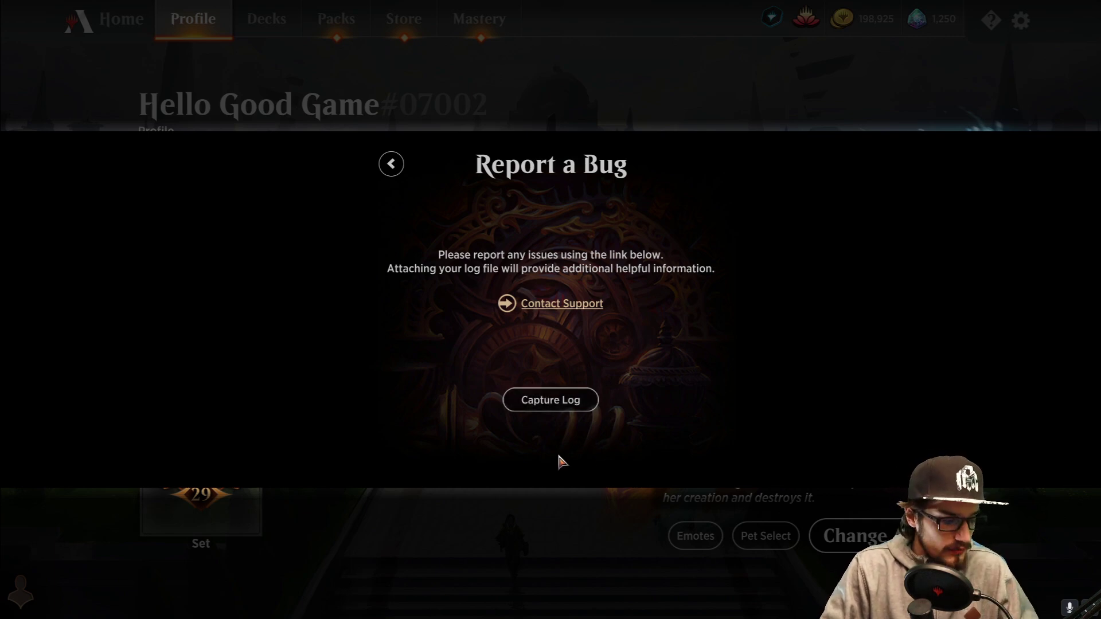
{"action": "key", "text": "super"}
{"action": "left_click", "coordinate": [245, 612]}
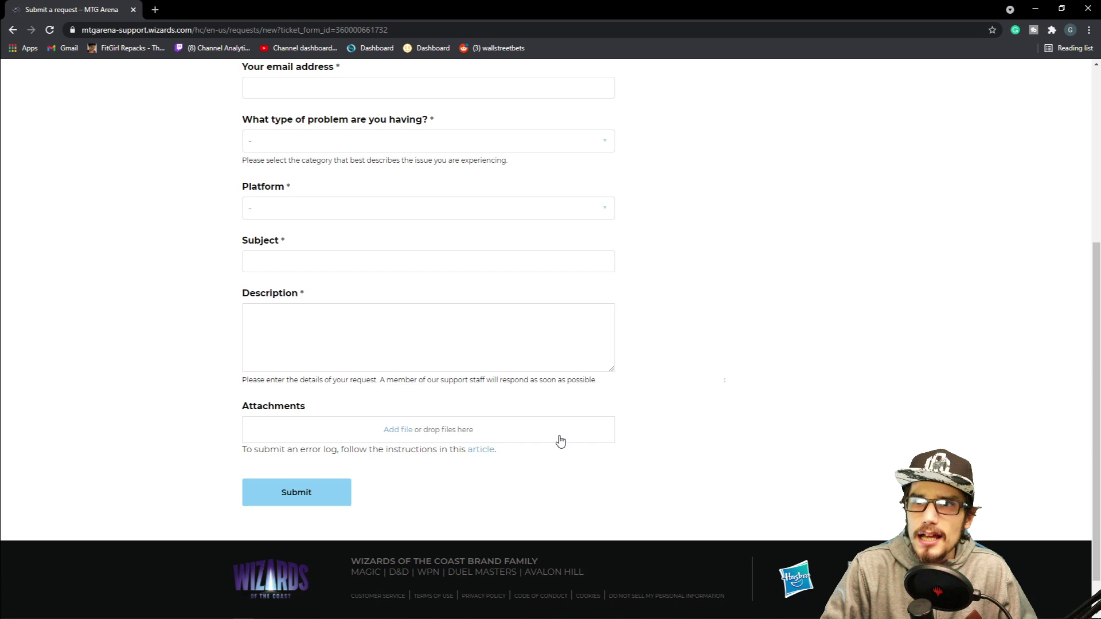
{"action": "scroll", "coordinate": [485, 378], "scroll_direction": "up", "scroll_amount": 5}
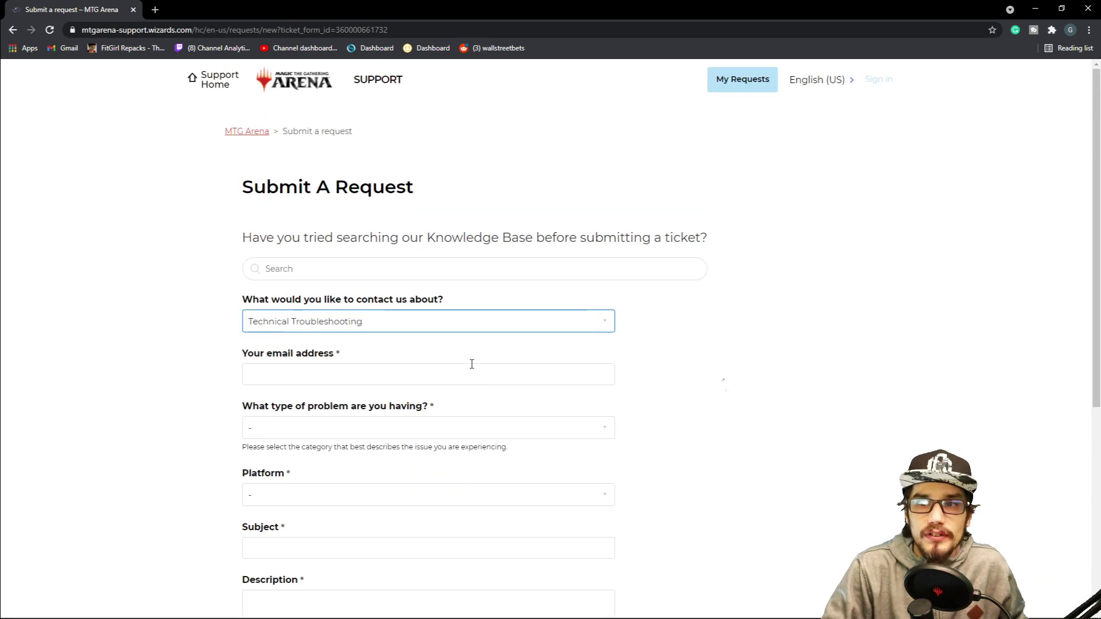
Step: Visit the MTG Arena support home page, then go back to the previous request page
{"action": "left_click", "coordinate": [257, 137]}
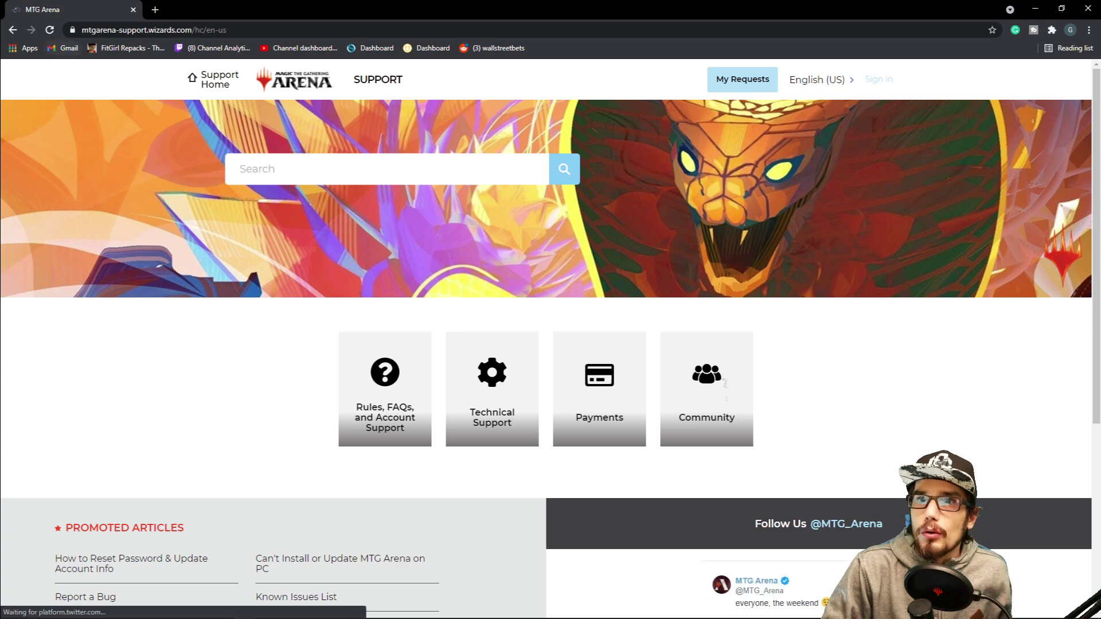
{"action": "left_click", "coordinate": [13, 31]}
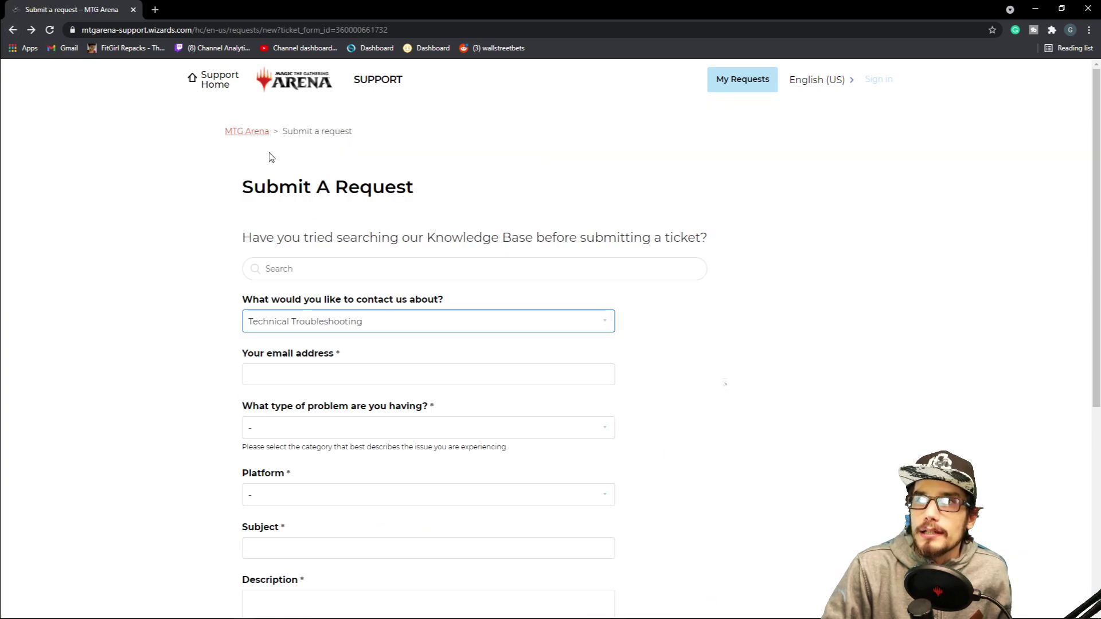
{"action": "left_click", "coordinate": [14, 30]}
Step: Reopen the bug forum, go to page 2, and highlight part of the top idea's description
{"action": "left_click", "coordinate": [333, 245]}
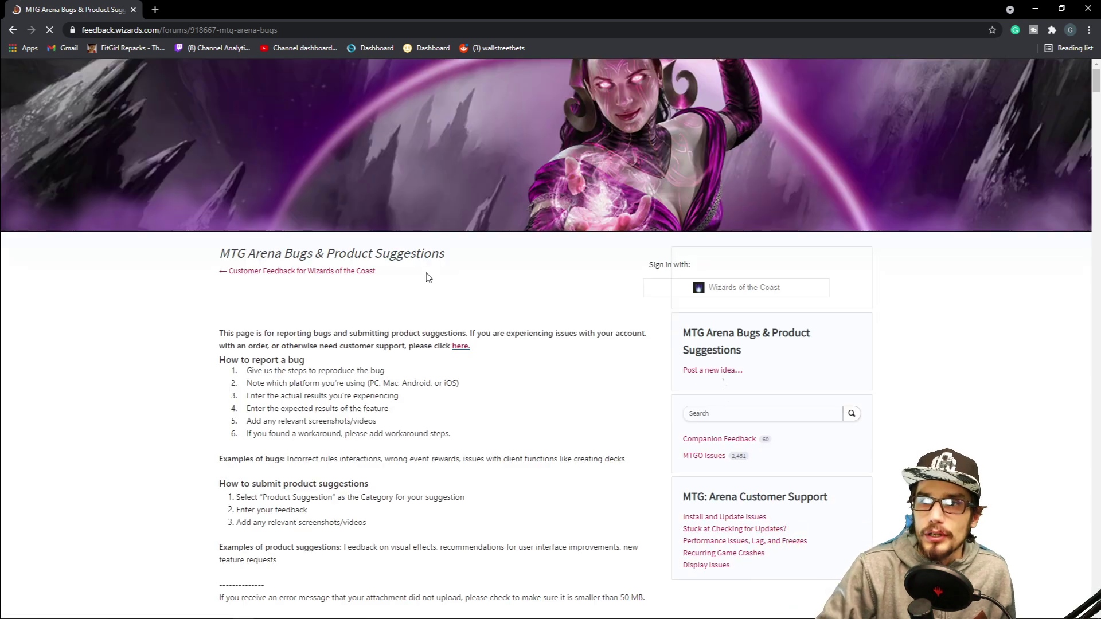
{"action": "scroll", "coordinate": [426, 293], "scroll_direction": "down", "scroll_amount": 5}
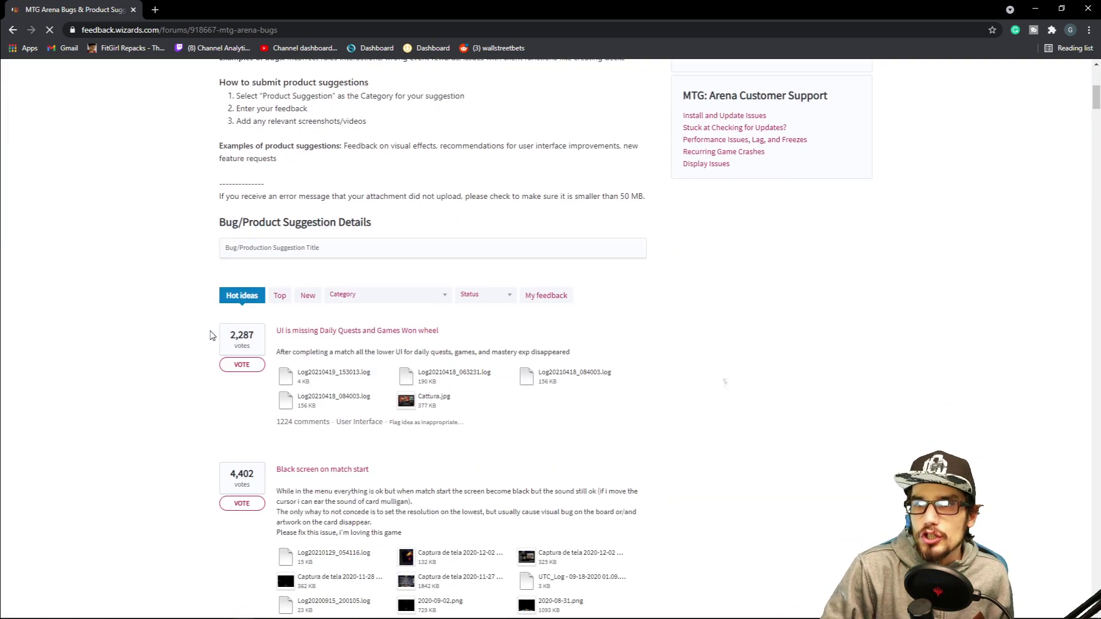
{"action": "scroll", "coordinate": [307, 344], "scroll_direction": "down", "scroll_amount": 5}
{"action": "scroll", "coordinate": [345, 350], "scroll_direction": "down", "scroll_amount": 5}
{"action": "scroll", "coordinate": [351, 359], "scroll_direction": "down", "scroll_amount": 5}
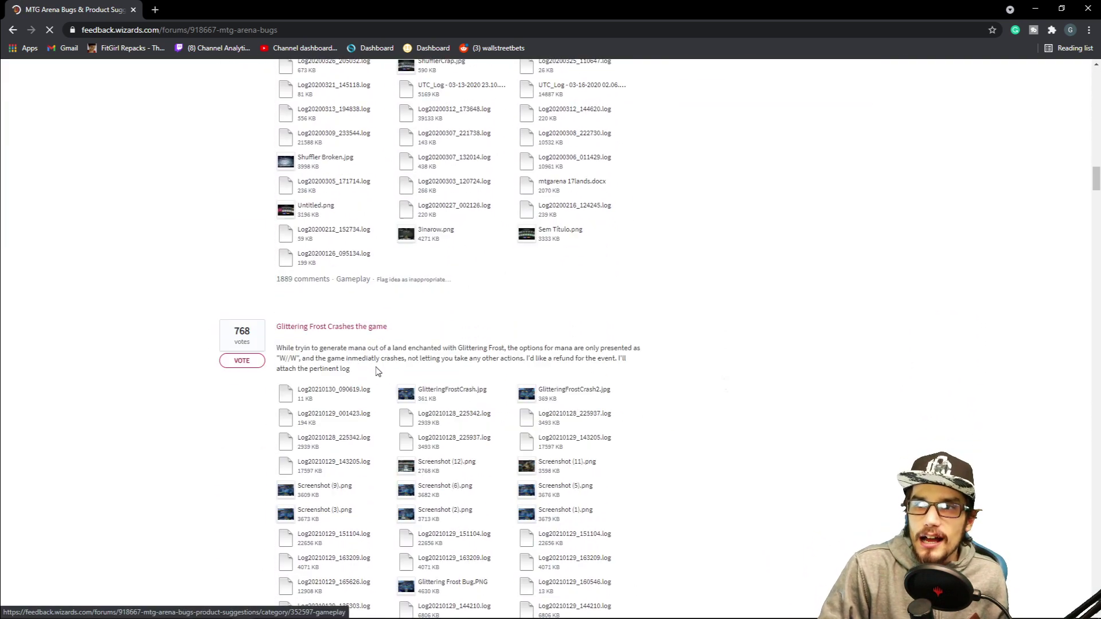
{"action": "scroll", "coordinate": [376, 371], "scroll_direction": "down", "scroll_amount": 5}
{"action": "scroll", "coordinate": [383, 370], "scroll_direction": "down", "scroll_amount": 5}
{"action": "scroll", "coordinate": [385, 371], "scroll_direction": "down", "scroll_amount": 5}
{"action": "scroll", "coordinate": [388, 370], "scroll_direction": "down", "scroll_amount": 5}
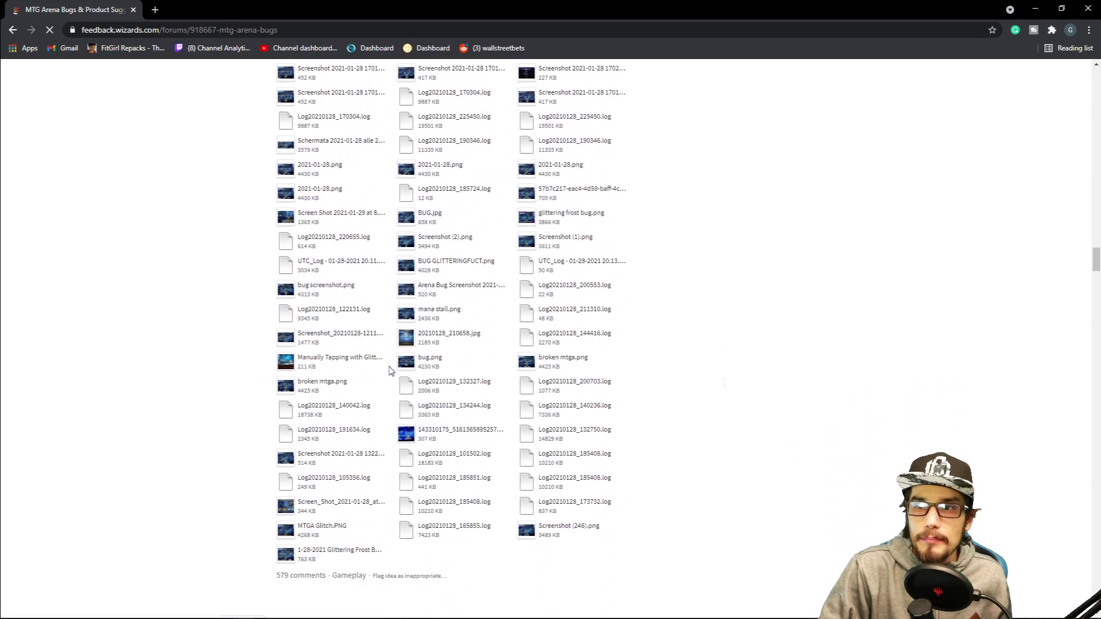
{"action": "scroll", "coordinate": [389, 370], "scroll_direction": "down", "scroll_amount": 2}
{"action": "scroll", "coordinate": [447, 371], "scroll_direction": "down", "scroll_amount": 3}
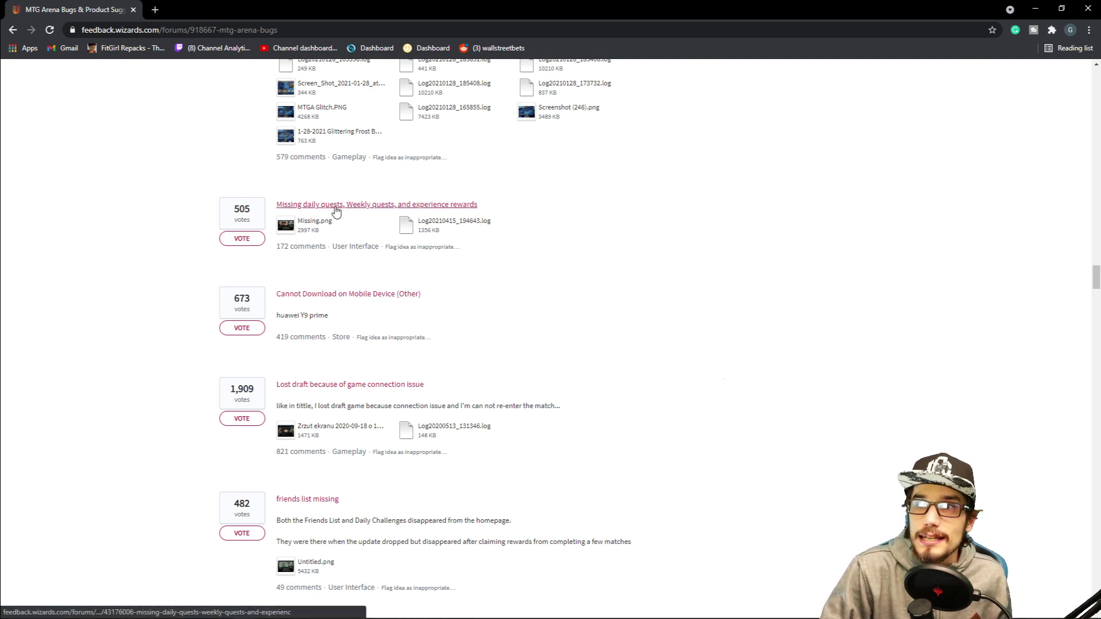
{"action": "scroll", "coordinate": [411, 209], "scroll_direction": "down", "scroll_amount": 2}
{"action": "scroll", "coordinate": [412, 213], "scroll_direction": "down", "scroll_amount": 2}
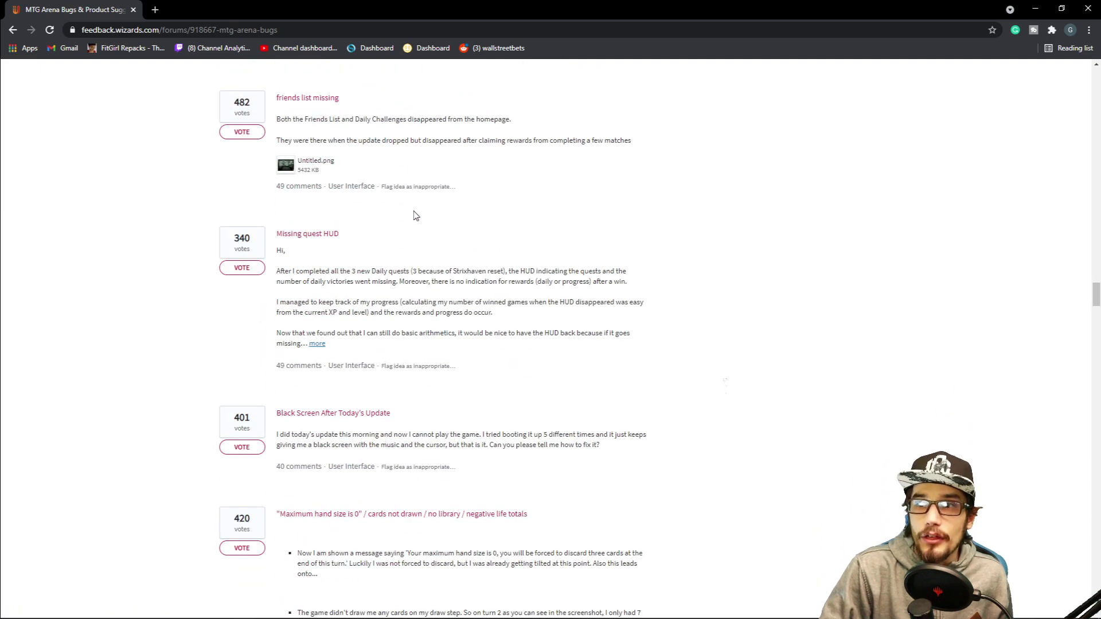
{"action": "scroll", "coordinate": [370, 404], "scroll_direction": "down", "scroll_amount": 2}
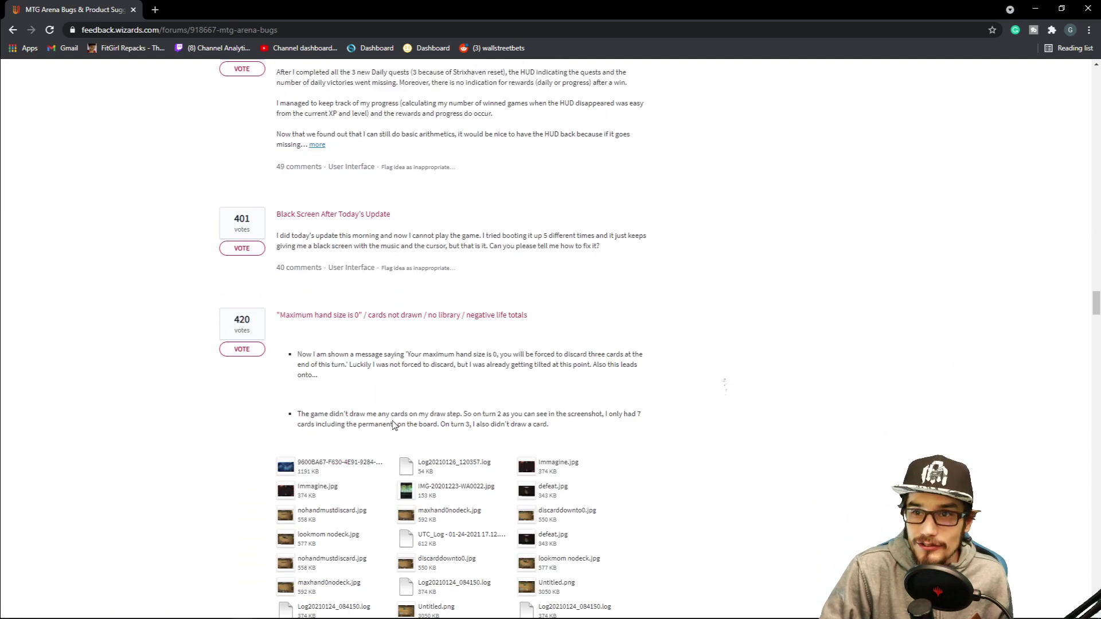
{"action": "scroll", "coordinate": [430, 414], "scroll_direction": "down", "scroll_amount": 3}
{"action": "scroll", "coordinate": [462, 407], "scroll_direction": "down", "scroll_amount": 5}
{"action": "scroll", "coordinate": [464, 407], "scroll_direction": "down", "scroll_amount": 5}
{"action": "scroll", "coordinate": [468, 409], "scroll_direction": "down", "scroll_amount": 5}
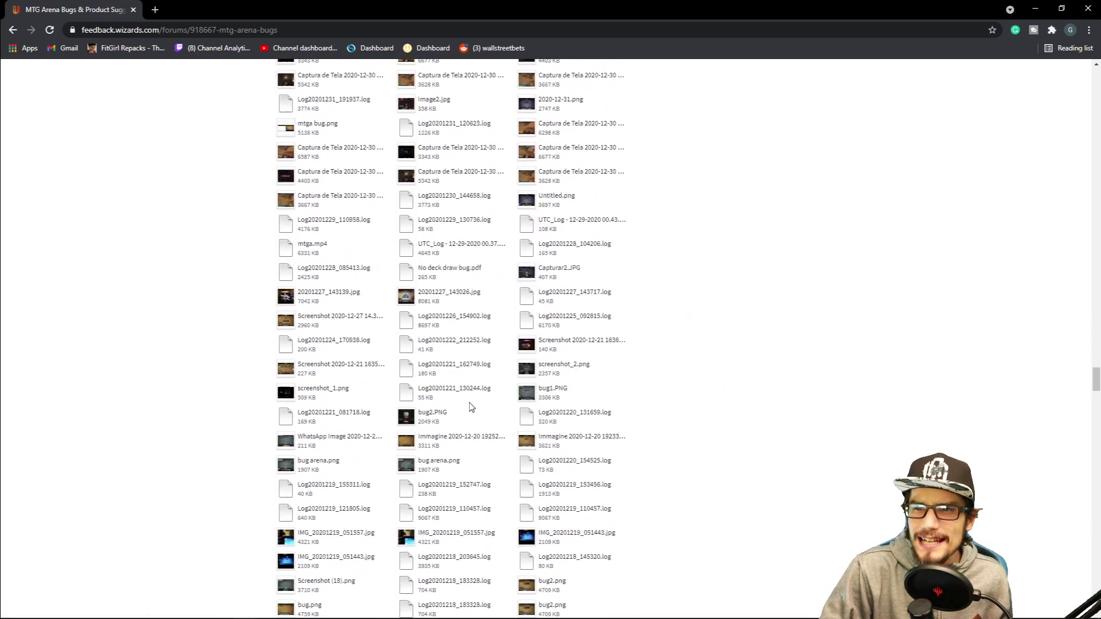
{"action": "scroll", "coordinate": [472, 409], "scroll_direction": "down", "scroll_amount": 5}
{"action": "scroll", "coordinate": [472, 409], "scroll_direction": "down", "scroll_amount": 9}
{"action": "scroll", "coordinate": [474, 413], "scroll_direction": "up", "scroll_amount": 5}
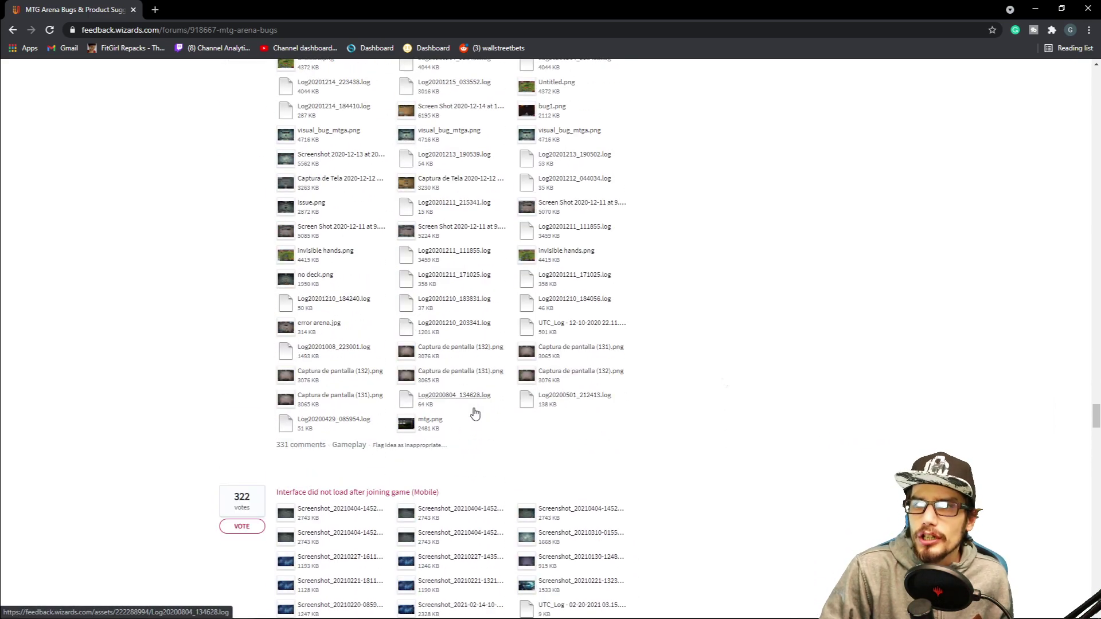
{"action": "scroll", "coordinate": [475, 413], "scroll_direction": "down", "scroll_amount": 1}
{"action": "scroll", "coordinate": [474, 414], "scroll_direction": "down", "scroll_amount": 5}
{"action": "scroll", "coordinate": [475, 415], "scroll_direction": "down", "scroll_amount": 5}
{"action": "scroll", "coordinate": [476, 416], "scroll_direction": "down", "scroll_amount": 5}
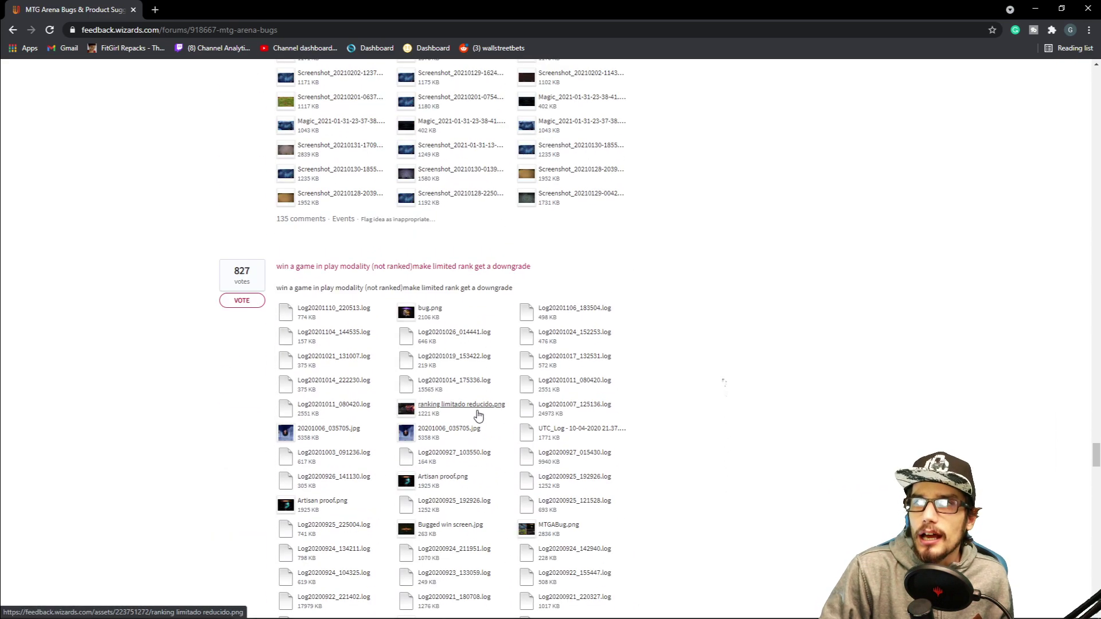
{"action": "scroll", "coordinate": [478, 416], "scroll_direction": "down", "scroll_amount": 5}
{"action": "scroll", "coordinate": [480, 418], "scroll_direction": "down", "scroll_amount": 5}
{"action": "scroll", "coordinate": [487, 421], "scroll_direction": "down", "scroll_amount": 5}
{"action": "scroll", "coordinate": [494, 425], "scroll_direction": "down", "scroll_amount": 5}
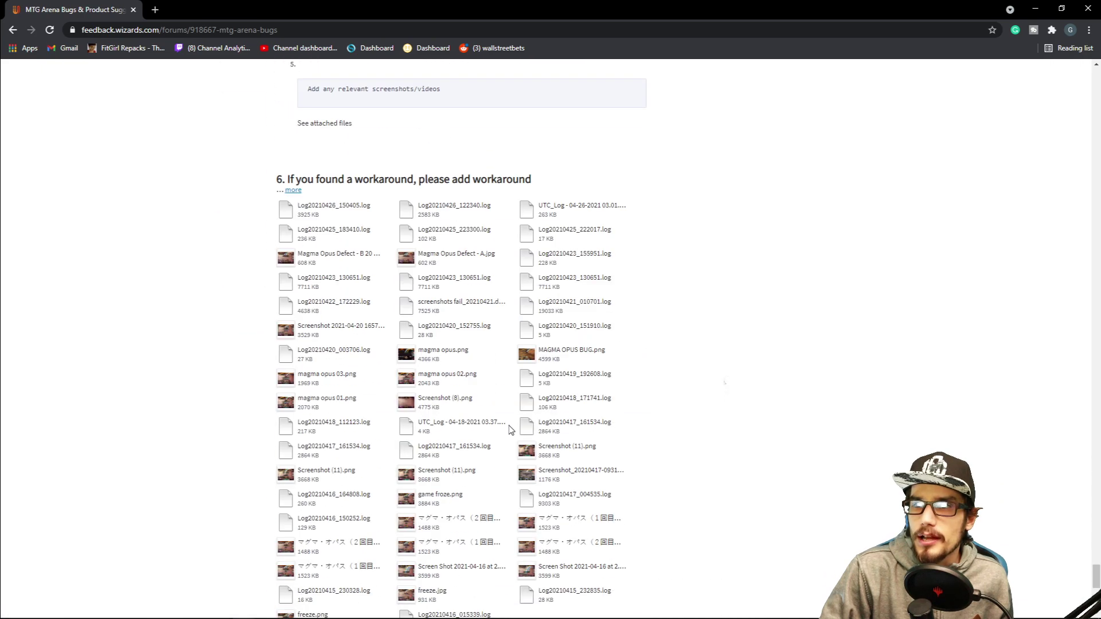
{"action": "scroll", "coordinate": [502, 428], "scroll_direction": "down", "scroll_amount": 5}
{"action": "left_click", "coordinate": [388, 380]}
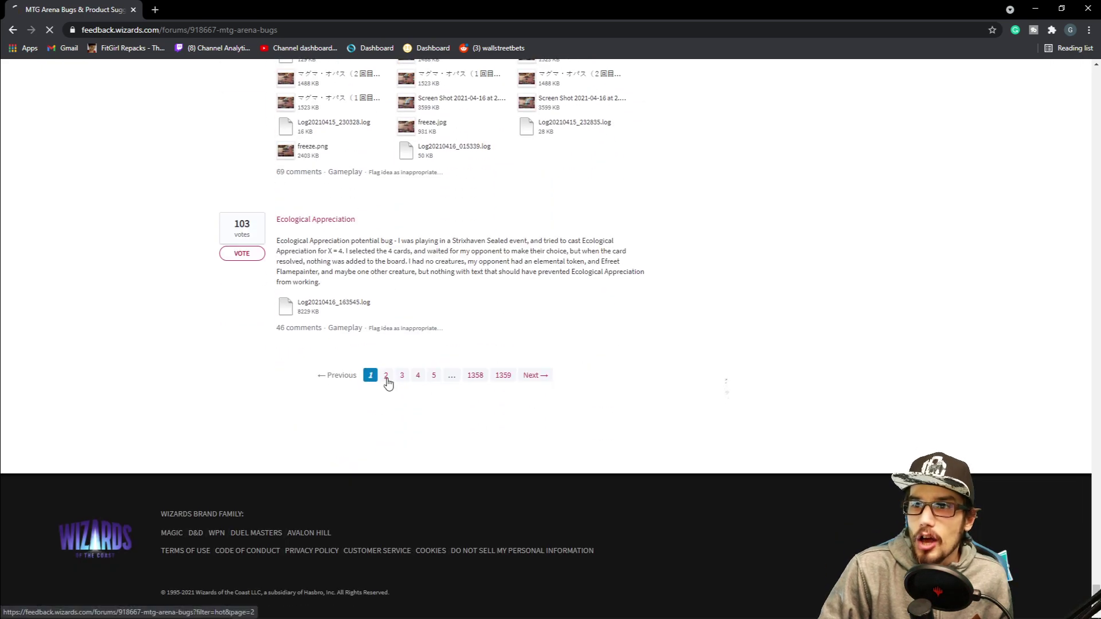
{"action": "scroll", "coordinate": [483, 346], "scroll_direction": "down", "scroll_amount": 5}
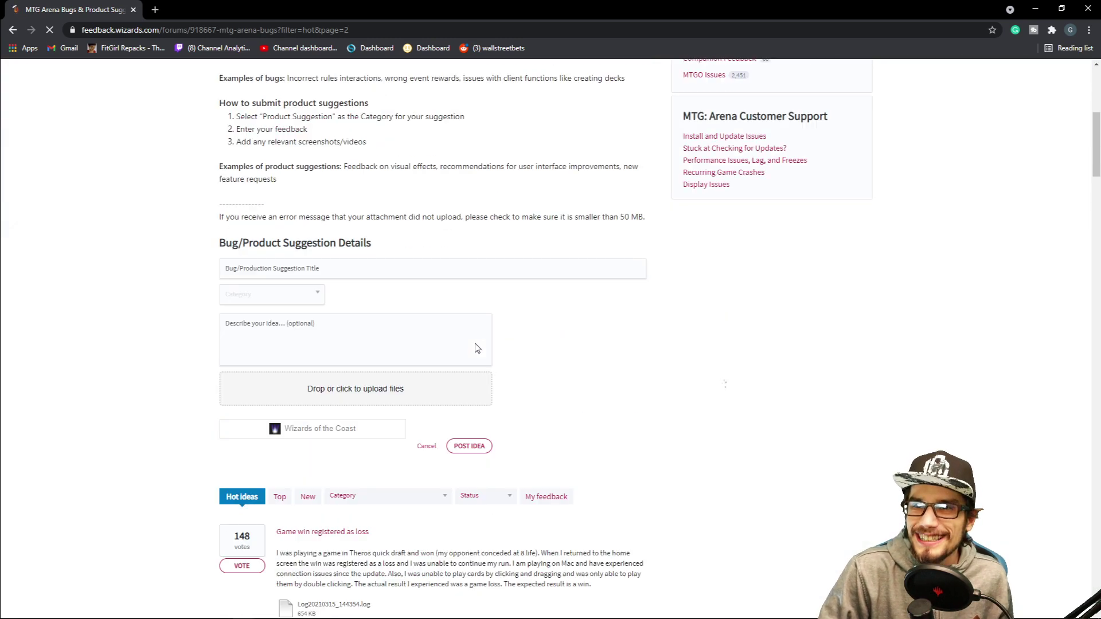
{"action": "scroll", "coordinate": [477, 348], "scroll_direction": "down", "scroll_amount": 3}
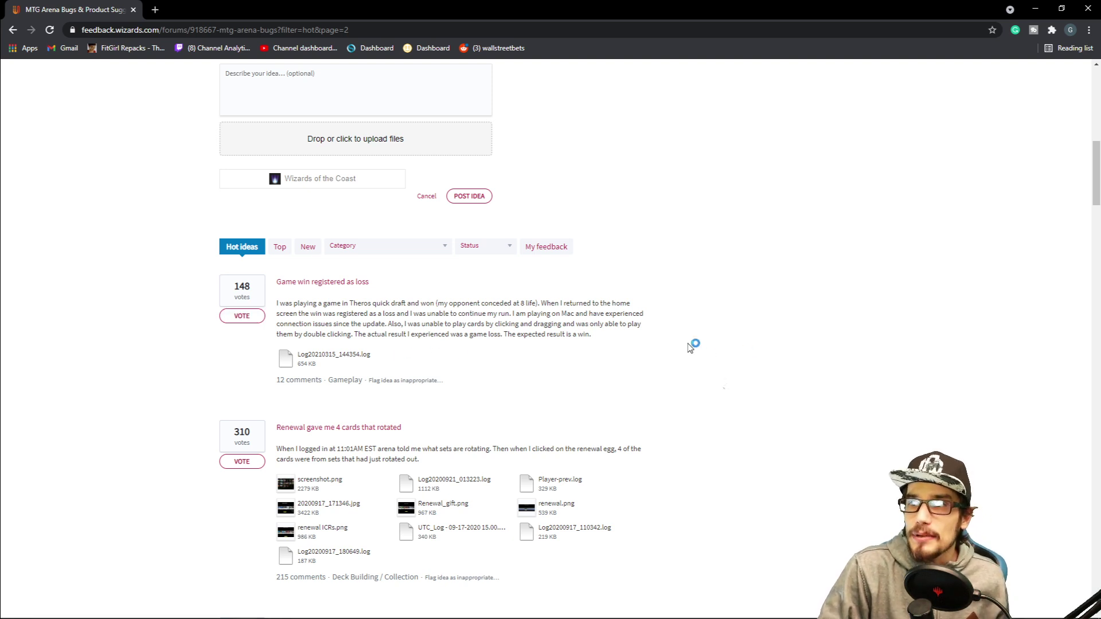
{"action": "mouse_move", "coordinate": [639, 345]}
{"action": "left_mouse_down"}
{"action": "mouse_move", "coordinate": [504, 333]}
{"action": "mouse_move", "coordinate": [600, 341]}
{"action": "left_mouse_up"}
{"action": "left_click", "coordinate": [488, 332]}
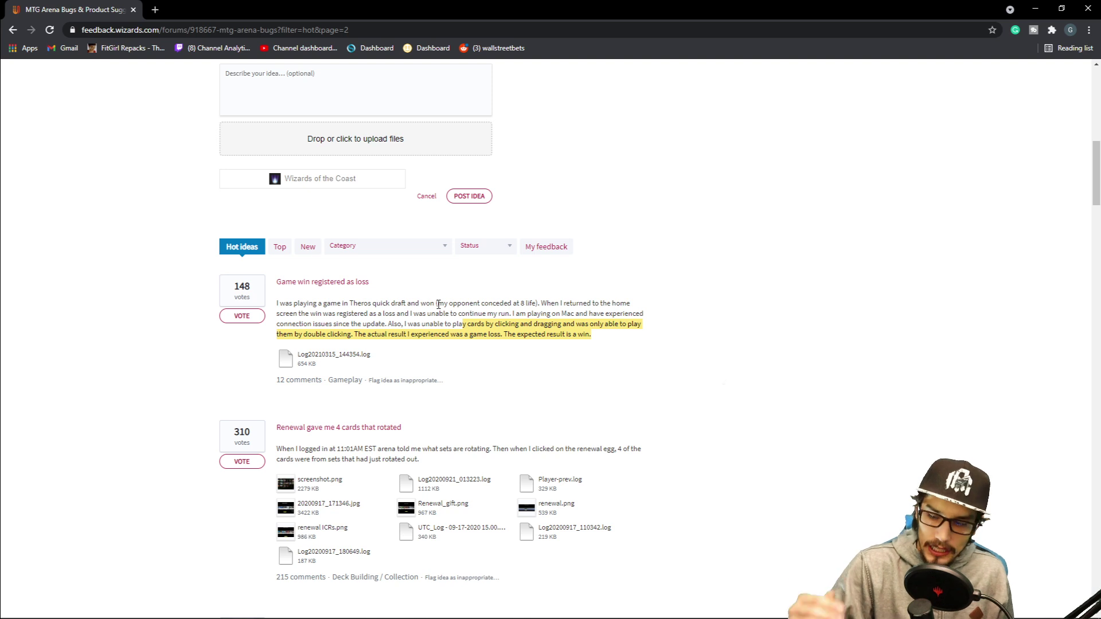
Step: Dock Gmail beside the forum and highlight 'loss rank after win' in the support email
{"action": "left_click", "coordinate": [154, 10]}
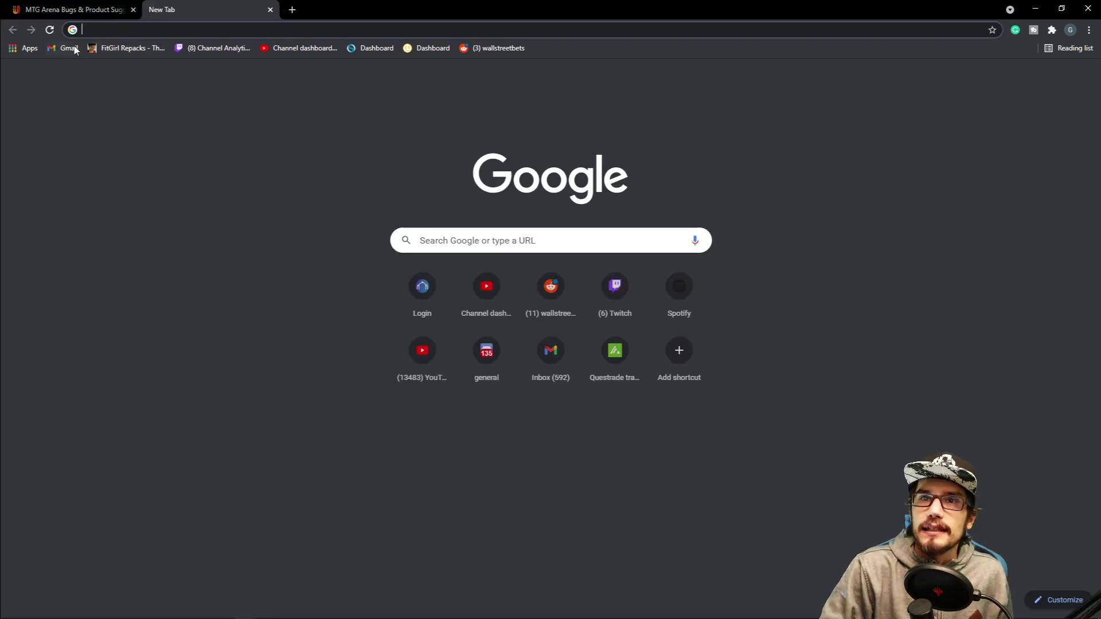
{"action": "left_click", "coordinate": [72, 48]}
{"action": "key", "text": "ctrl+w"}
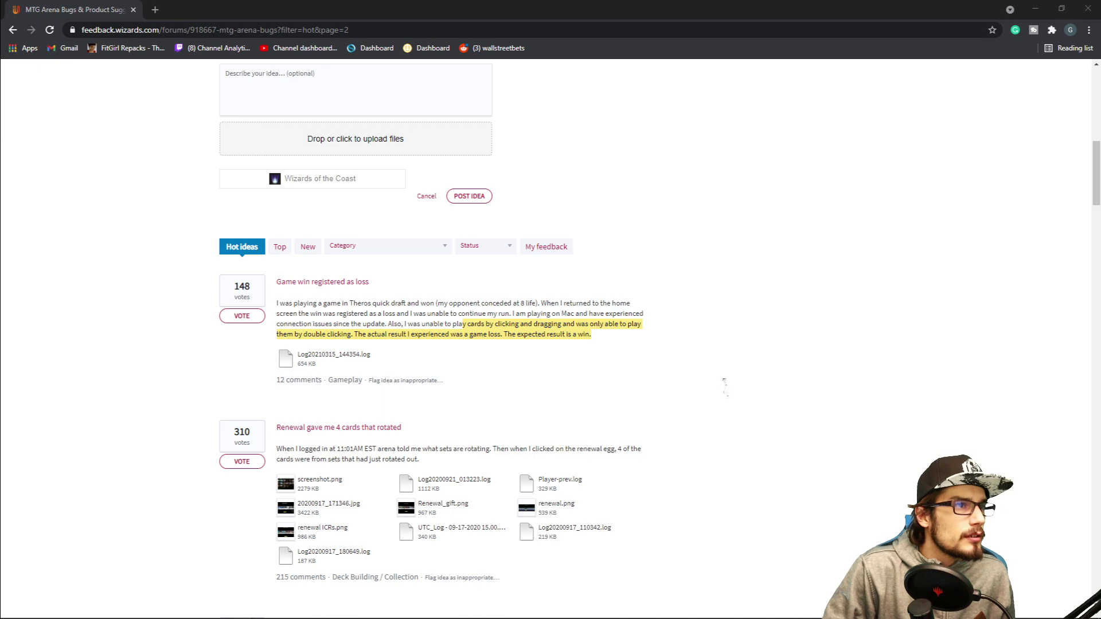
{"action": "left_click_drag", "start_coordinate": [34, 135], "coordinate": [206, 9]}
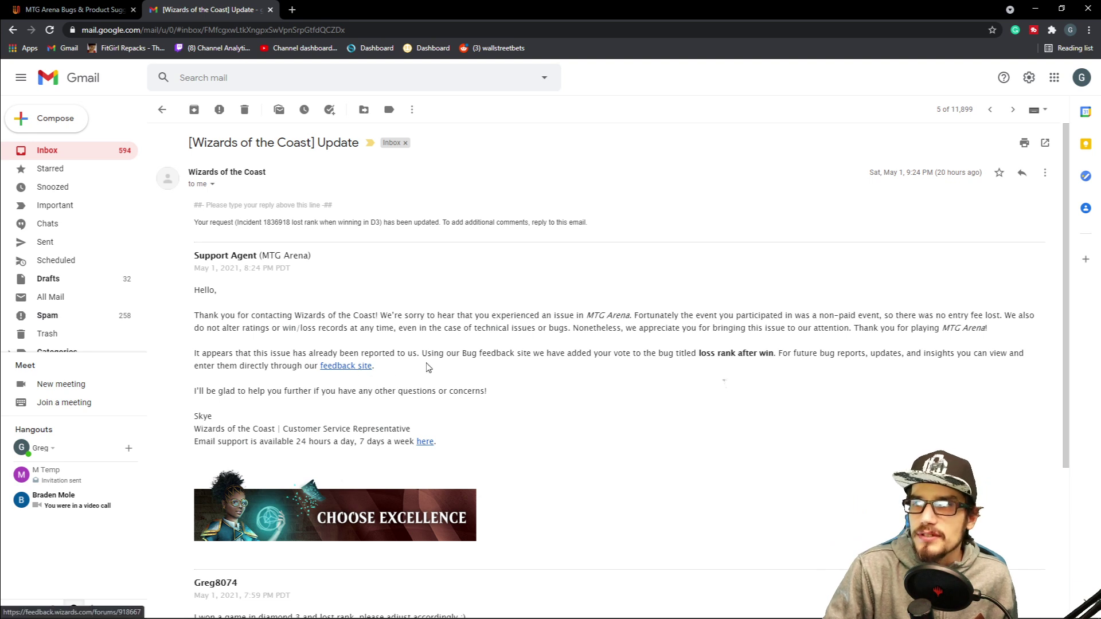
{"action": "left_click_drag", "start_coordinate": [700, 353], "coordinate": [774, 353]}
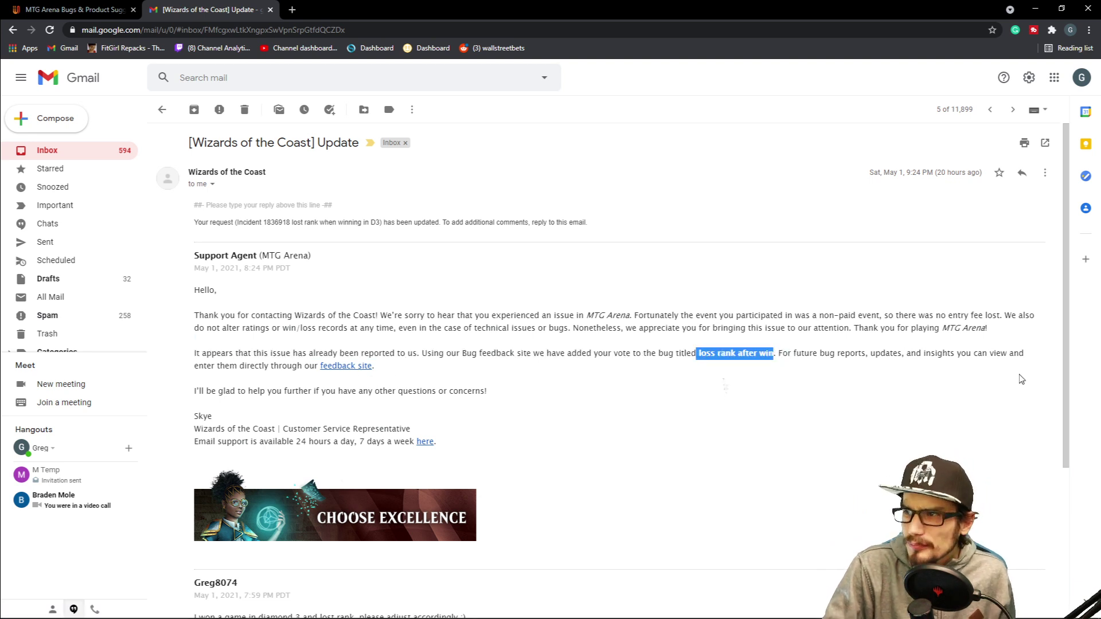
{"action": "scroll", "coordinate": [372, 352], "scroll_direction": "down", "scroll_amount": 2}
{"action": "scroll", "coordinate": [514, 396], "scroll_direction": "up", "scroll_amount": 1}
{"action": "scroll", "coordinate": [514, 396], "scroll_direction": "up", "scroll_amount": 1}
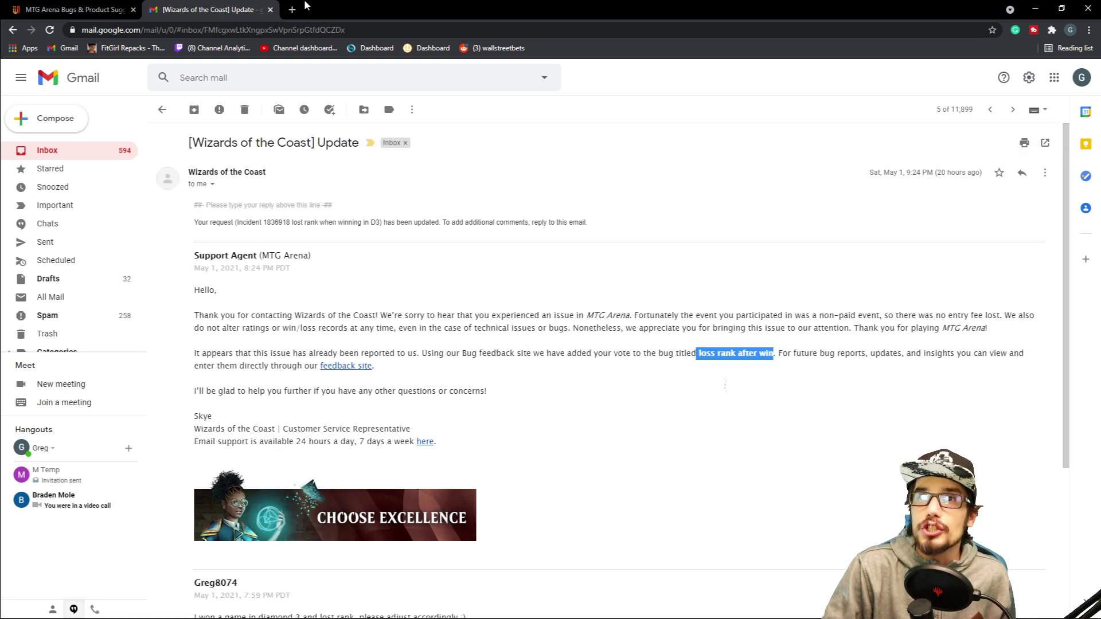
Step: Close the Gmail tab, clear the description highlight, and mark the 148 vote count
{"action": "left_click", "coordinate": [271, 10]}
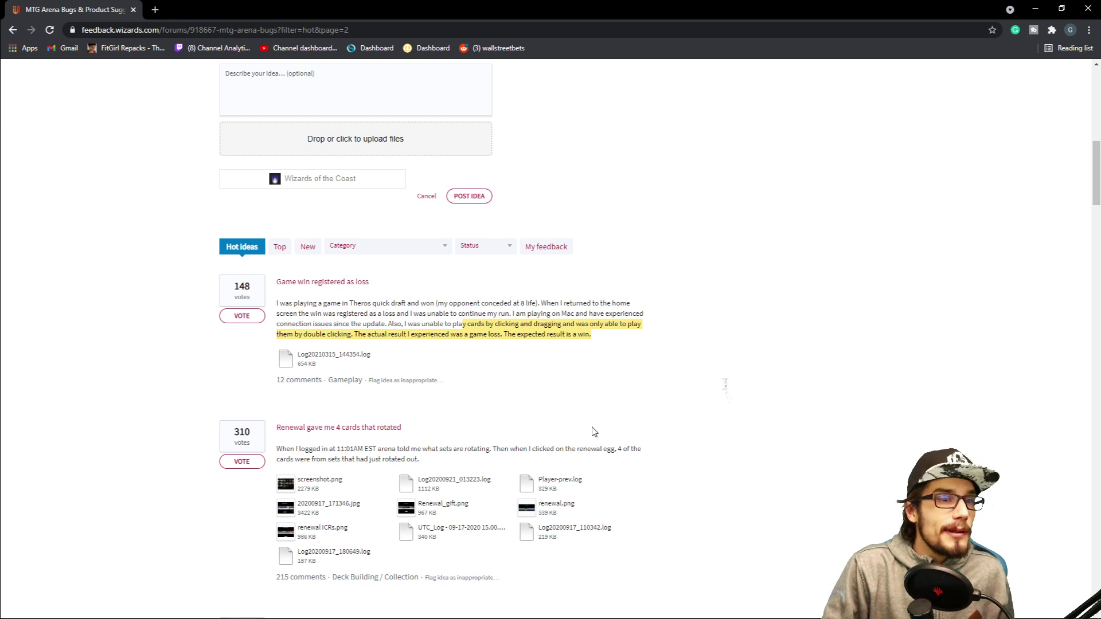
{"action": "left_click", "coordinate": [812, 423]}
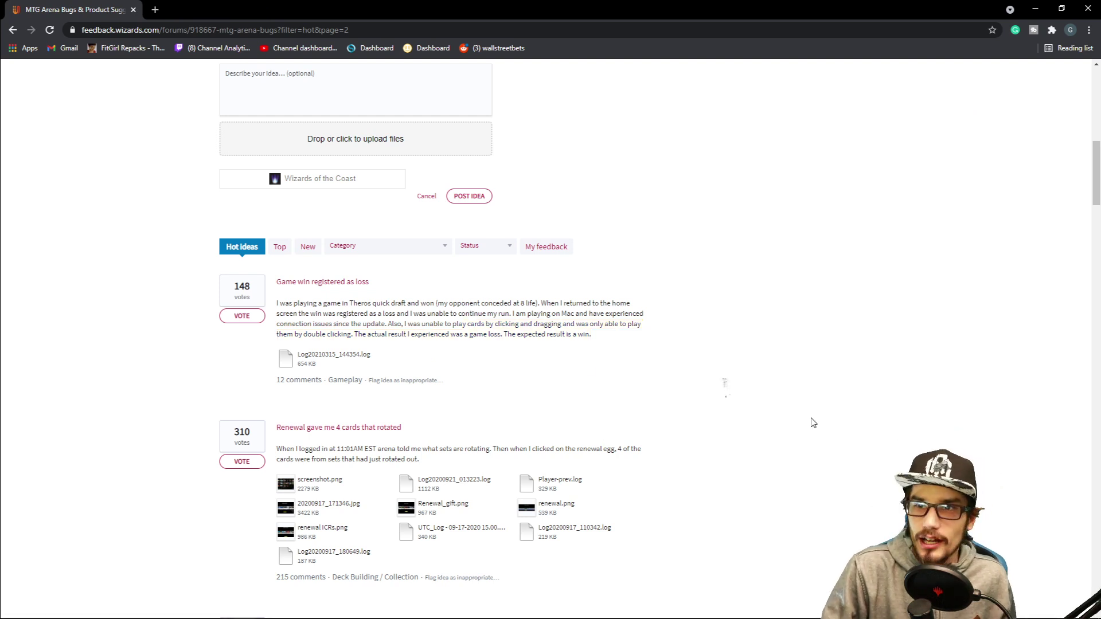
{"action": "double_click", "coordinate": [243, 286]}
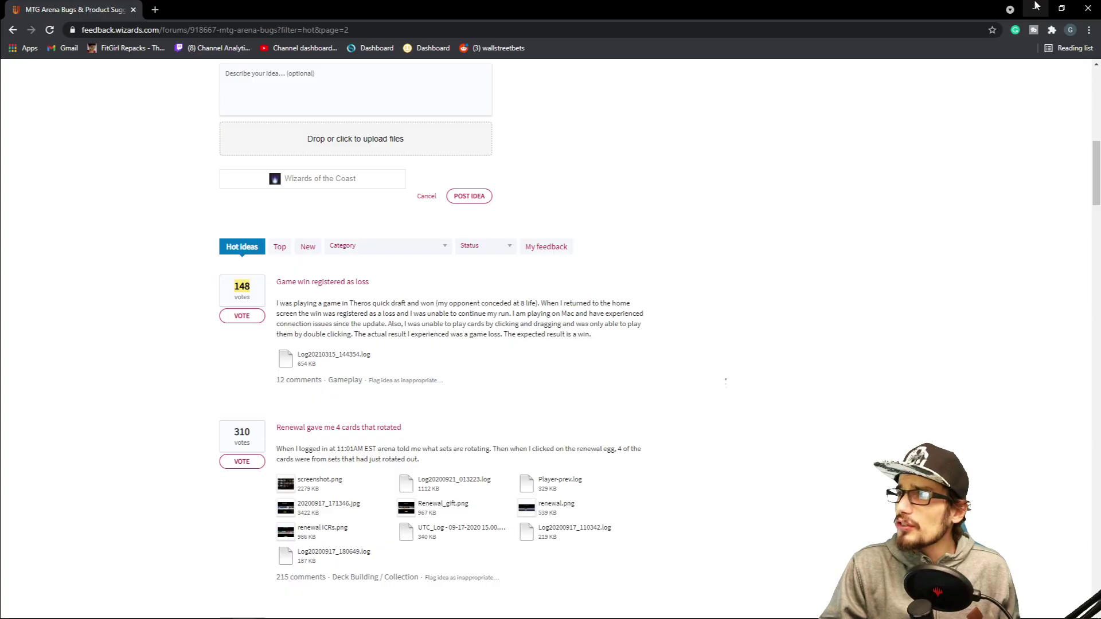
Step: Dismiss the Report a Bug panel with Escape to reveal the Profile screen
{"action": "key", "text": "Escape"}
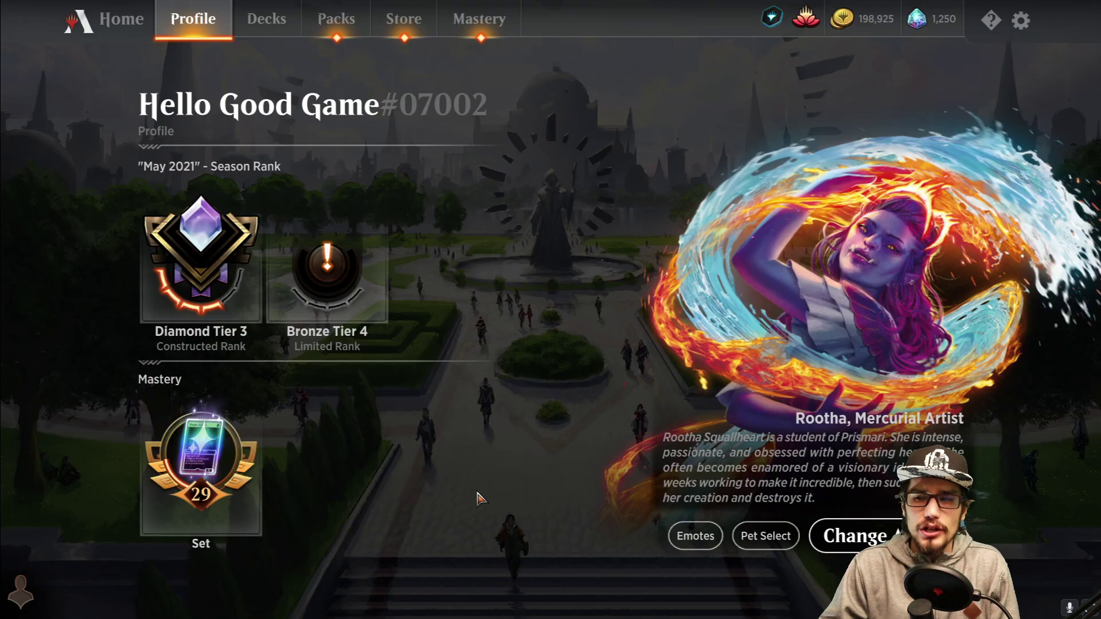